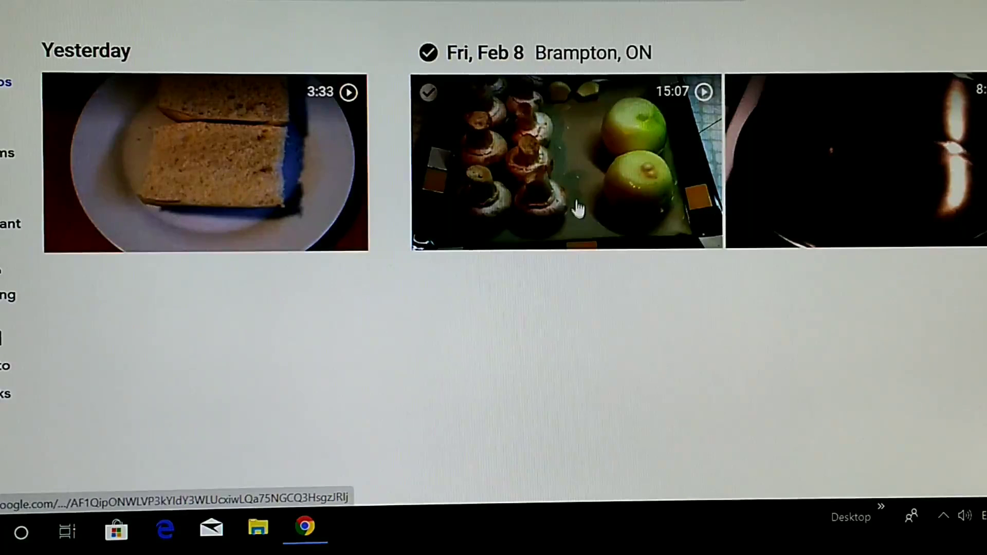
# Play the 15:07 Feb 8 mushroom video and show its options menu
pyautogui.click(567, 173)
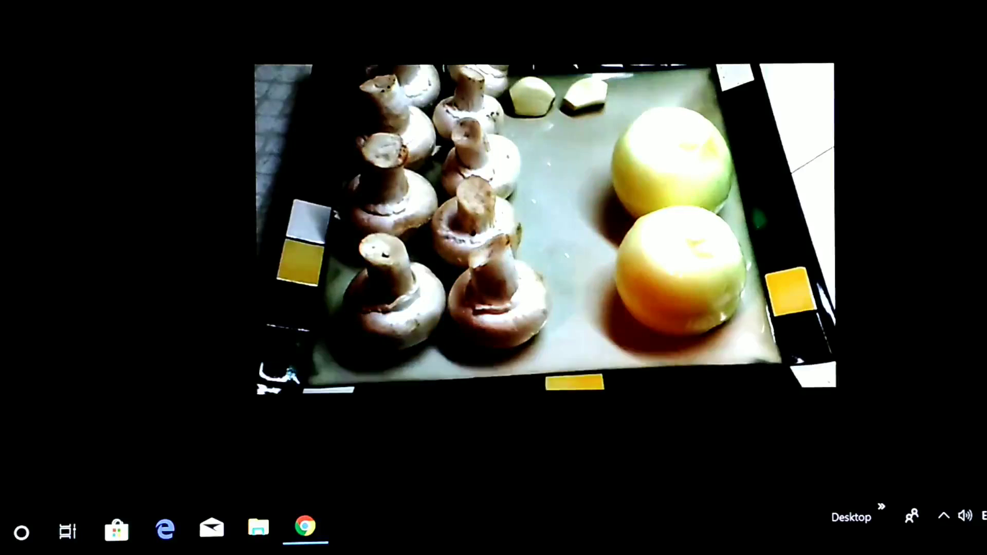
pyautogui.click(972, 4)
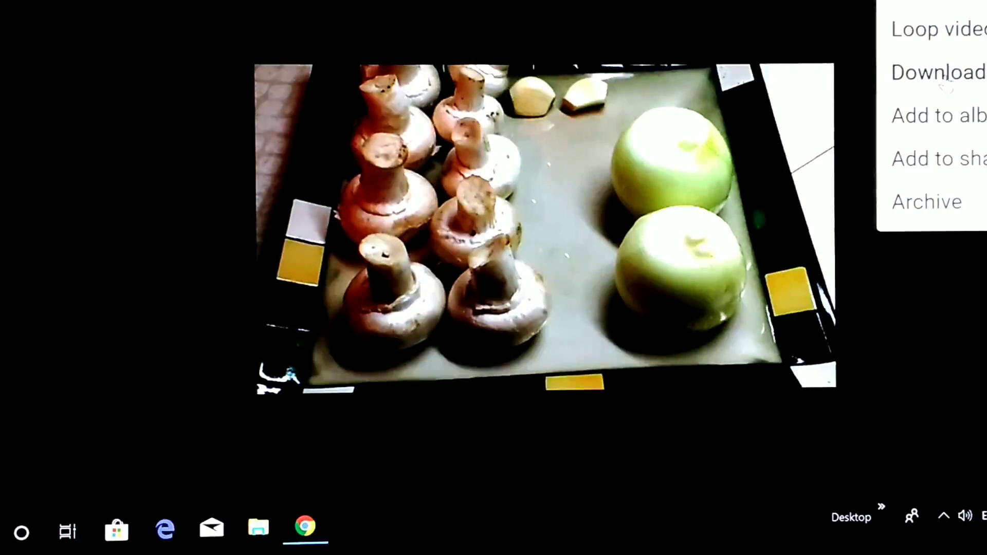
pyautogui.click(947, 74)
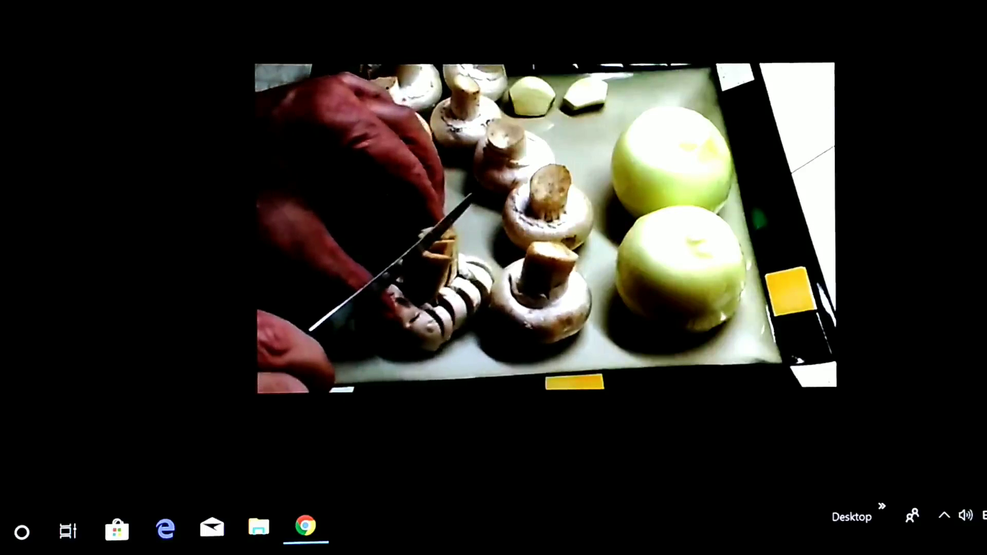
pyautogui.click(982, 6)
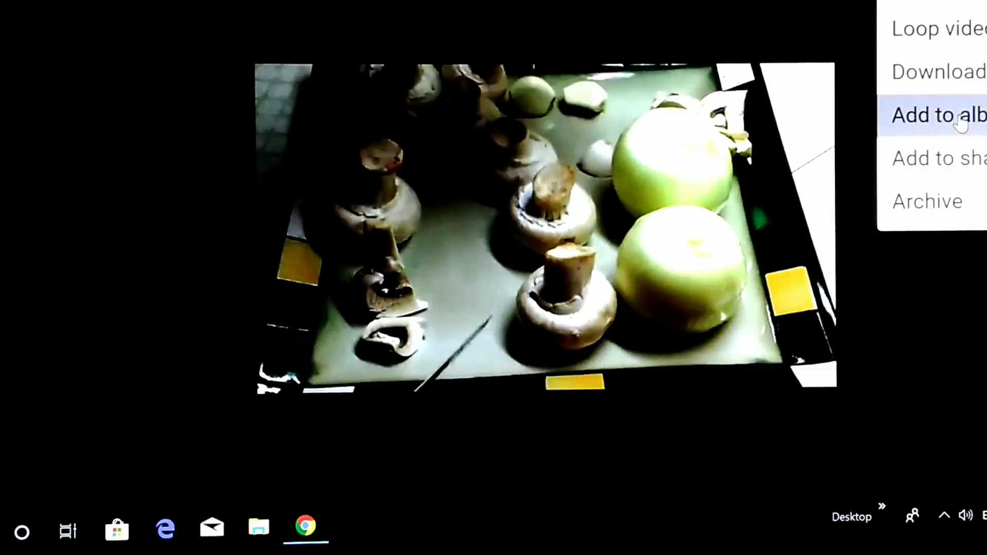
# Add the mushroom video to a newly created album
pyautogui.click(963, 120)
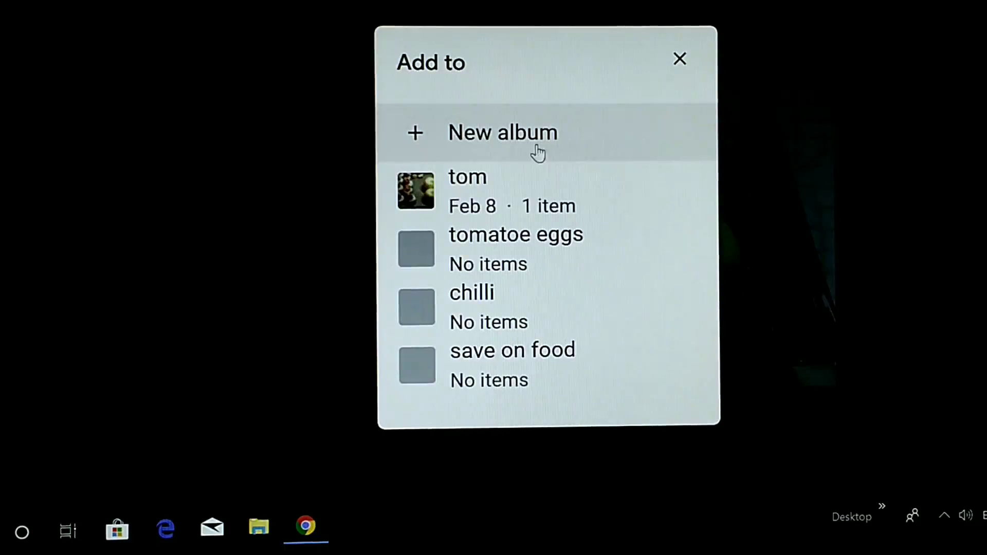
pyautogui.click(502, 140)
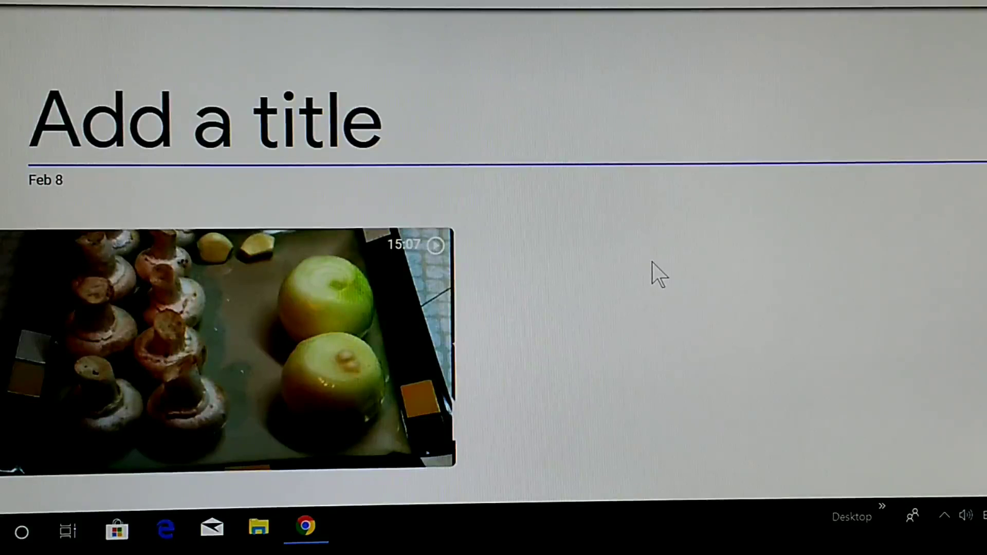
pyautogui.write('mu')
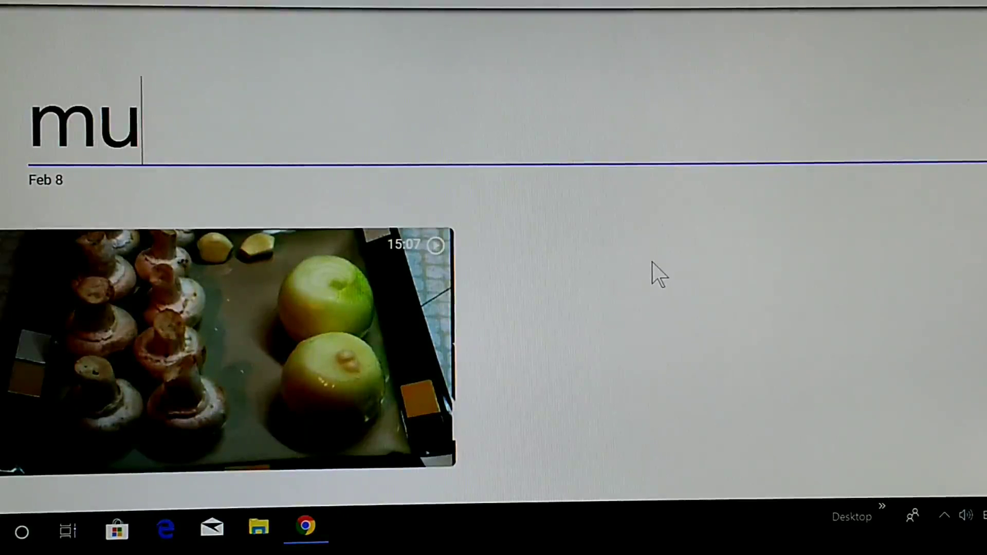
pyautogui.write('sh')
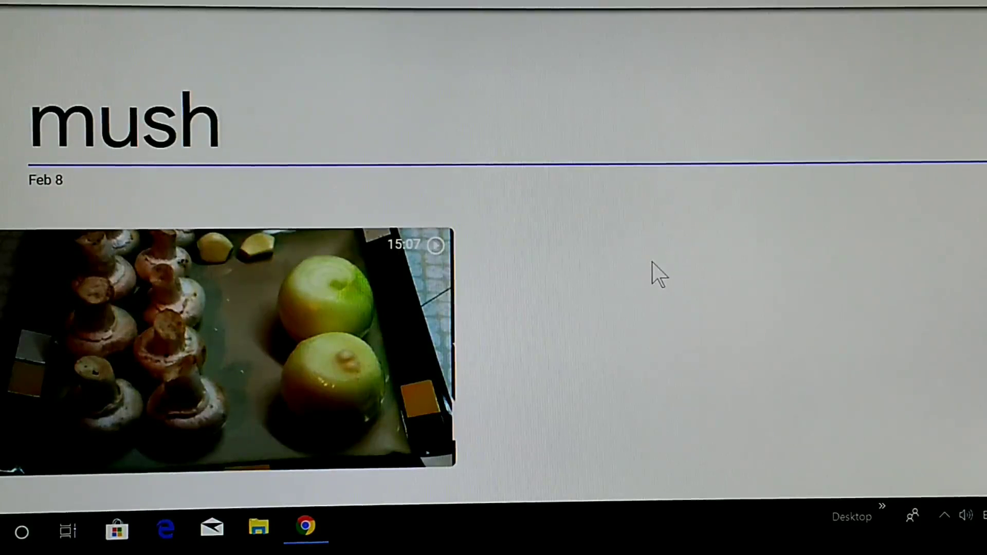
pyautogui.write('roo')
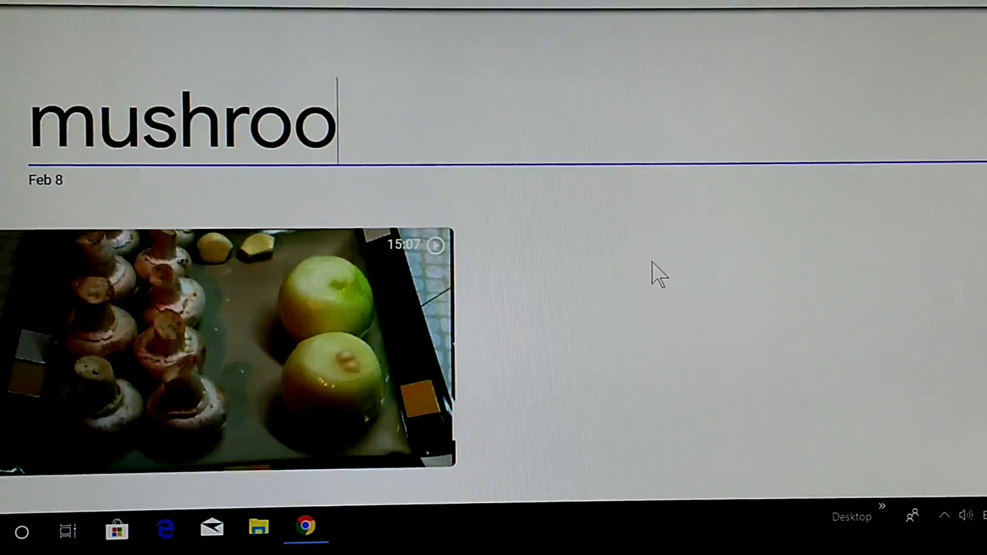
pyautogui.write('m')
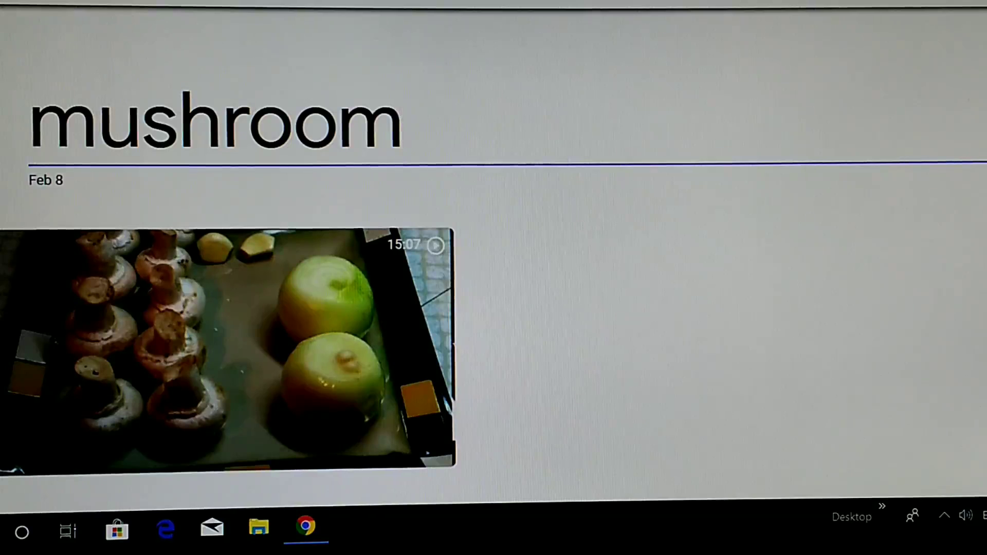
# Confirm 'mushroom' as the new album's title
pyautogui.press('Return')
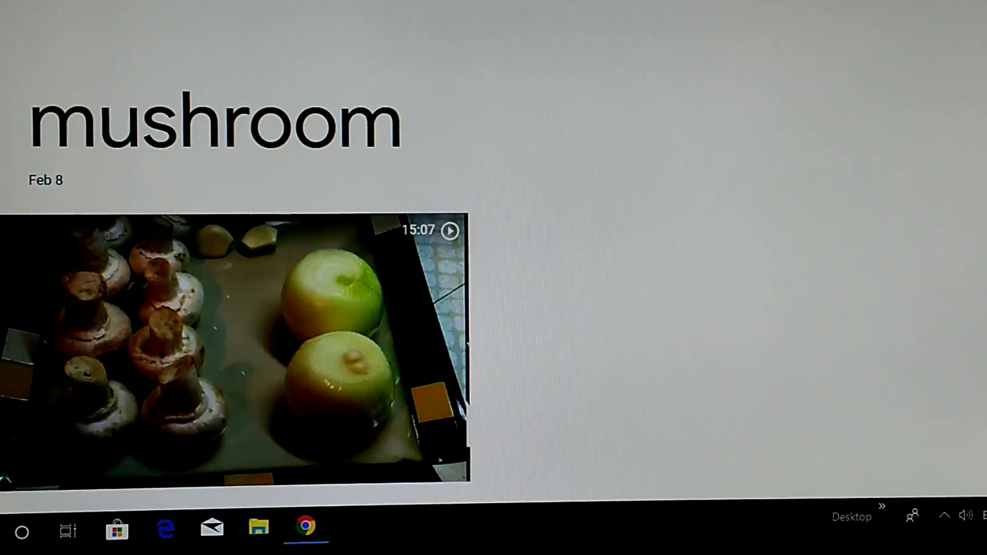
# Download all items in the 'mushroom' album from its options menu
pyautogui.click(976, 6)
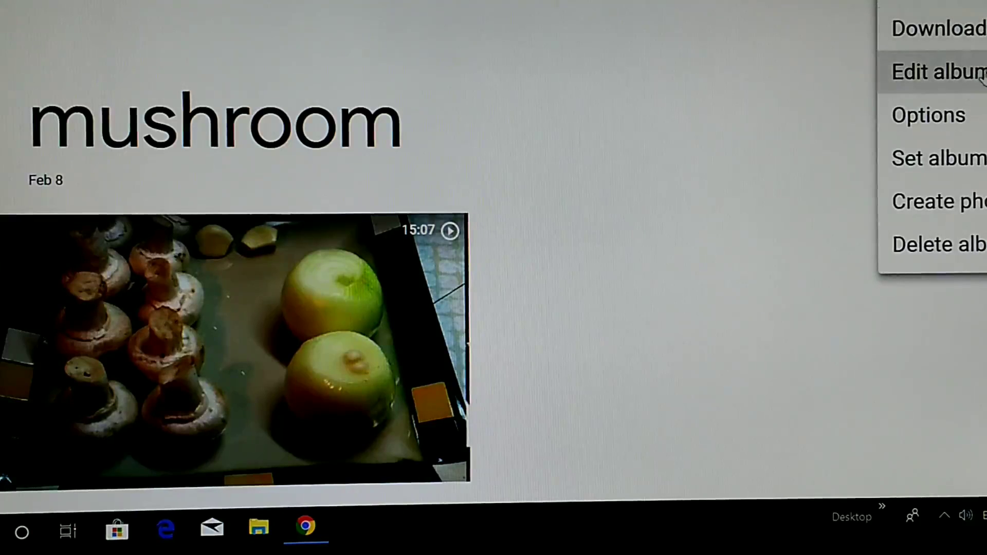
pyautogui.click(951, 31)
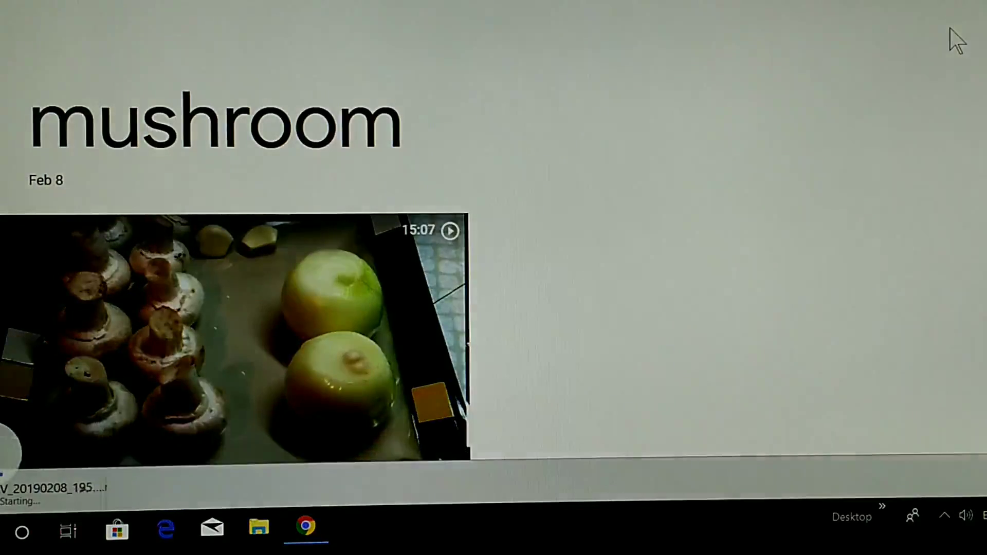